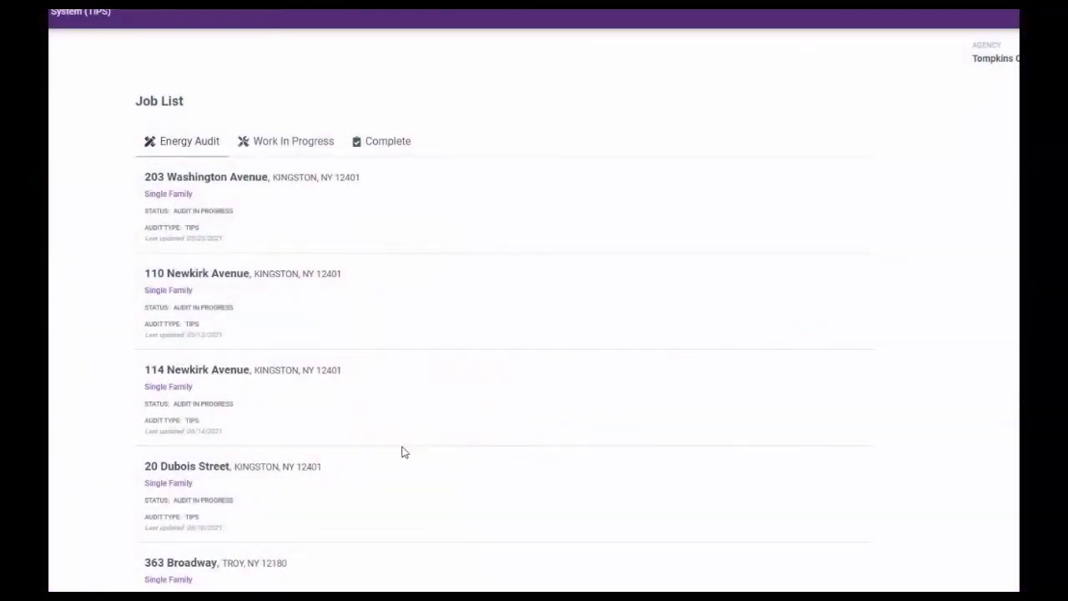
click(300, 492)
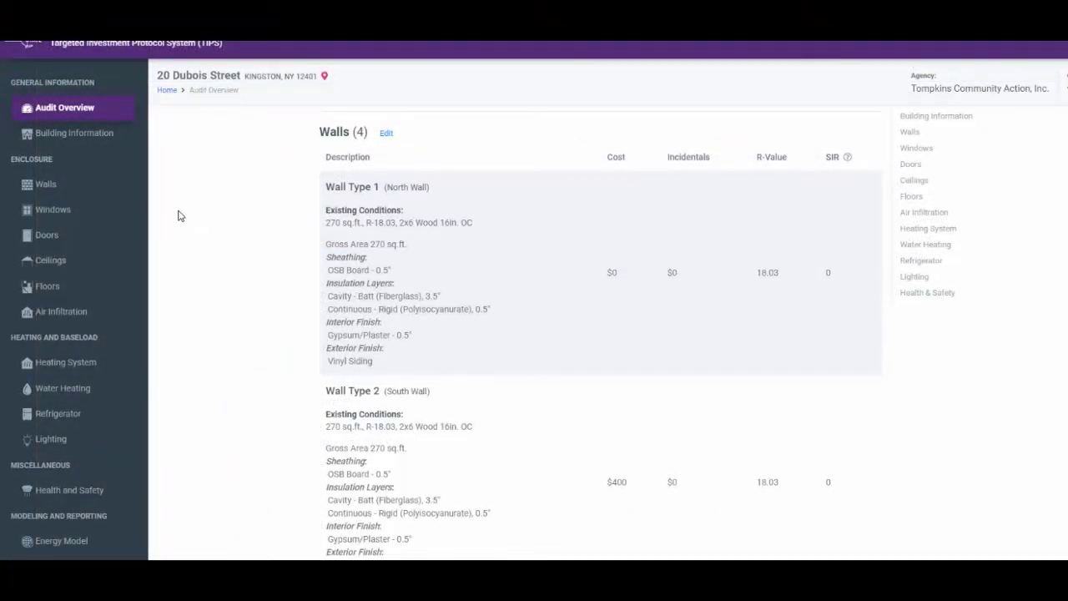
click(63, 214)
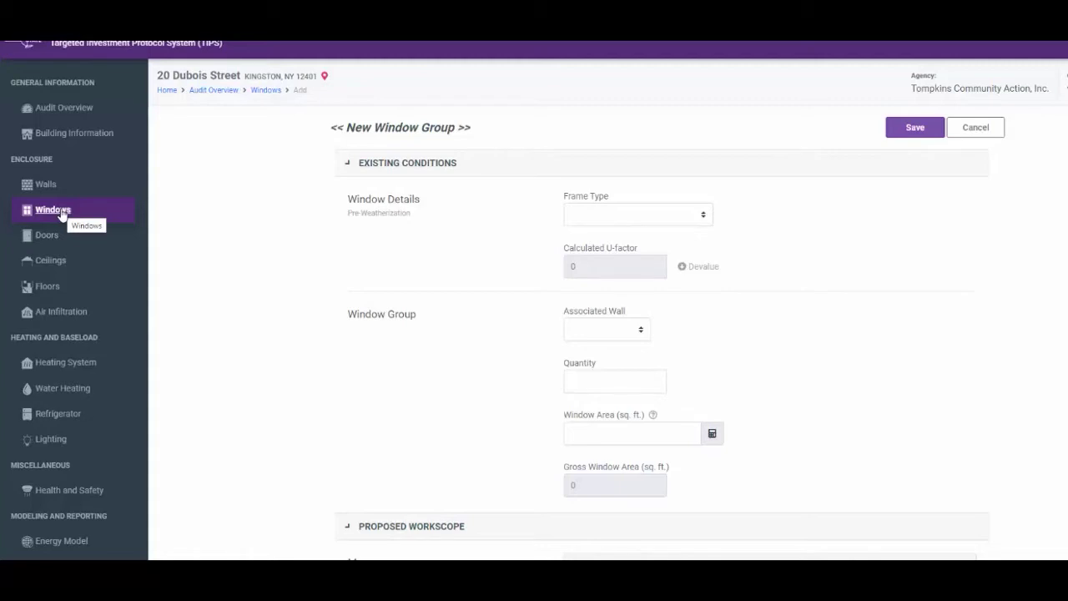
Set the group to Wood/Vinyl/Fiberglass Double Pane (U-factor 0.48), North Wall, quantity 2
click(703, 217)
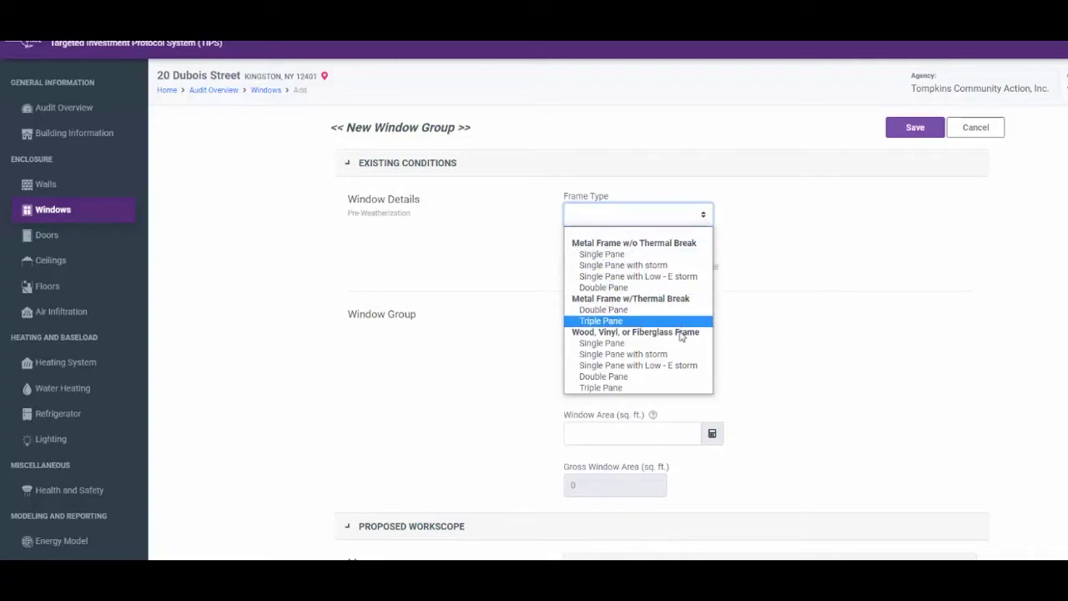
click(624, 379)
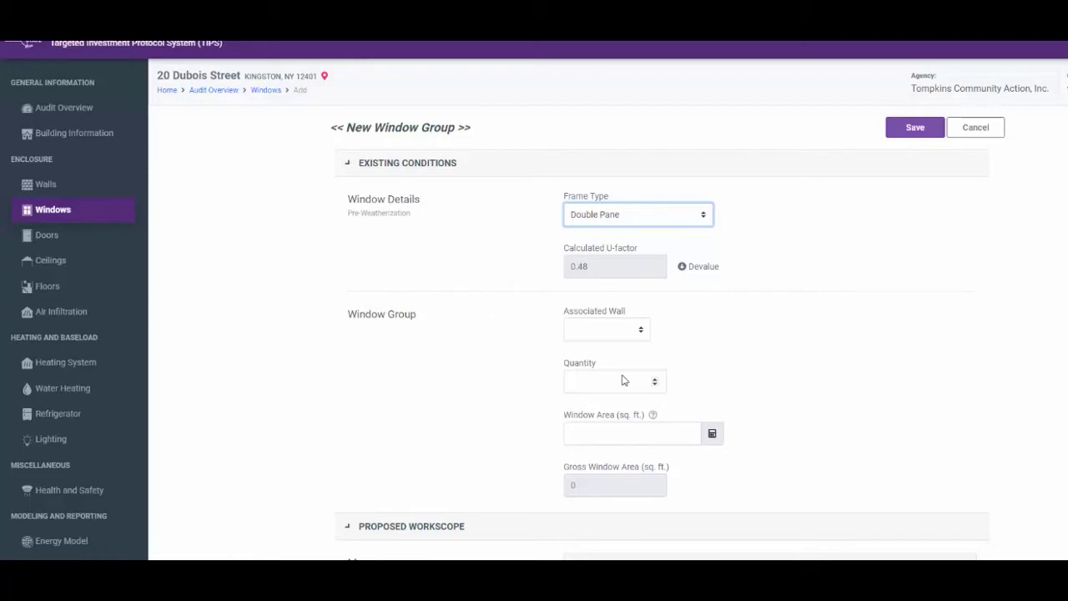
click(643, 331)
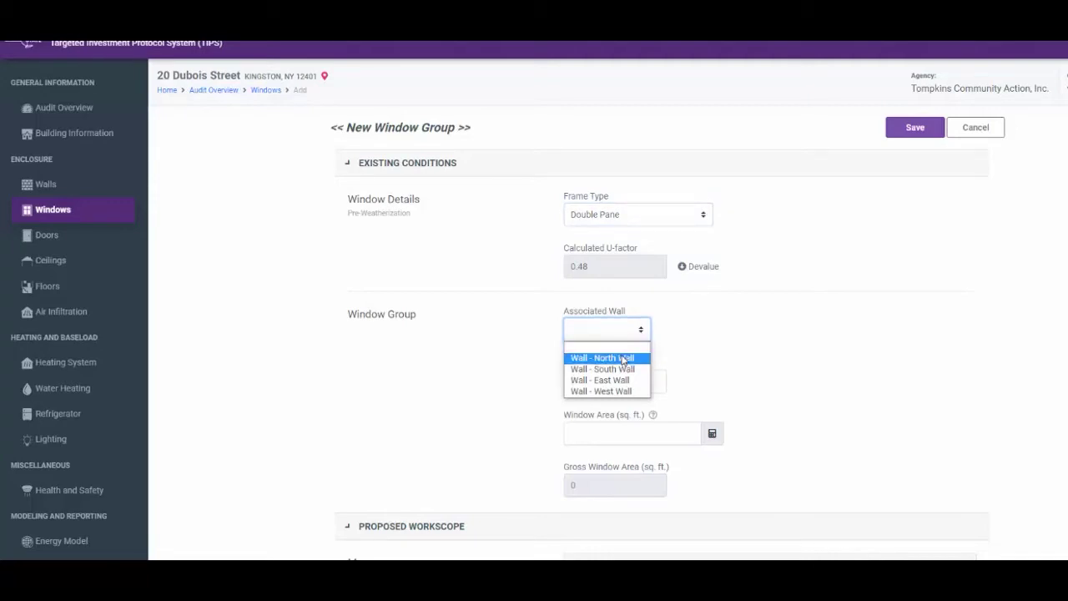
click(623, 359)
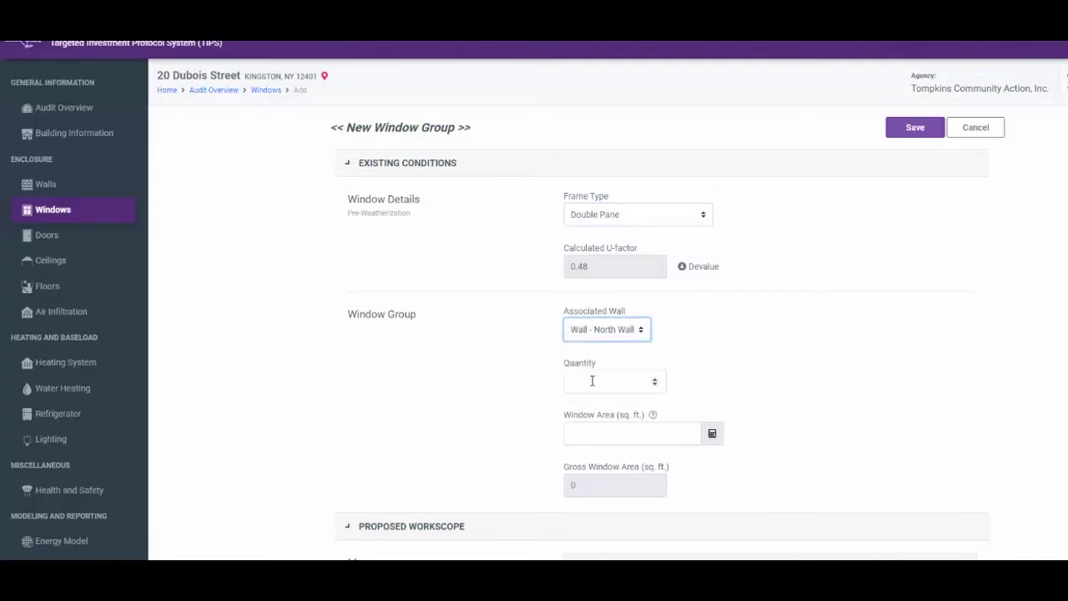
click(589, 381)
text(2)
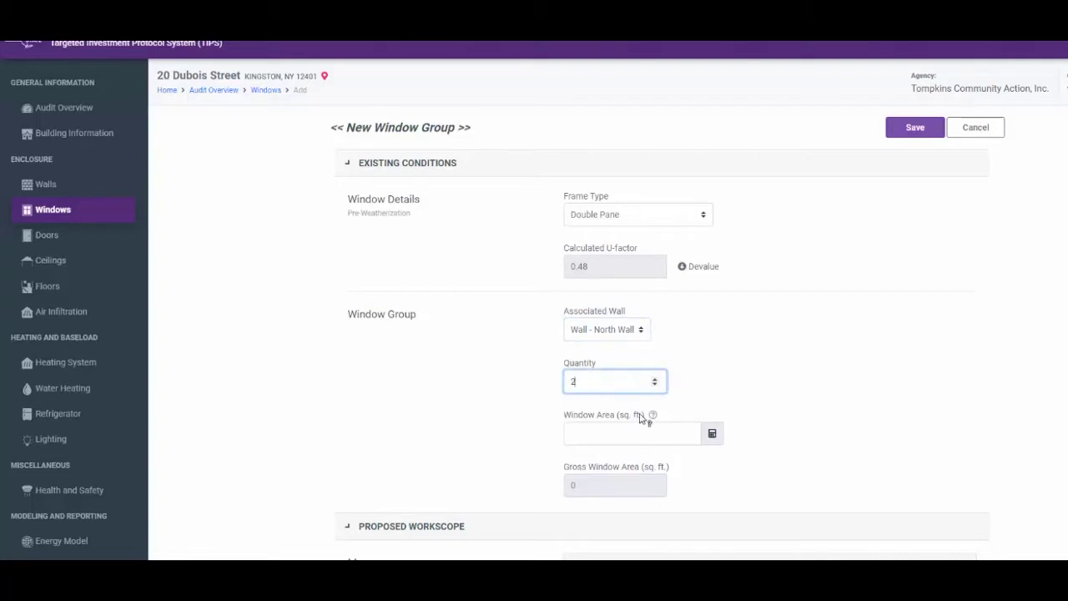
click(712, 435)
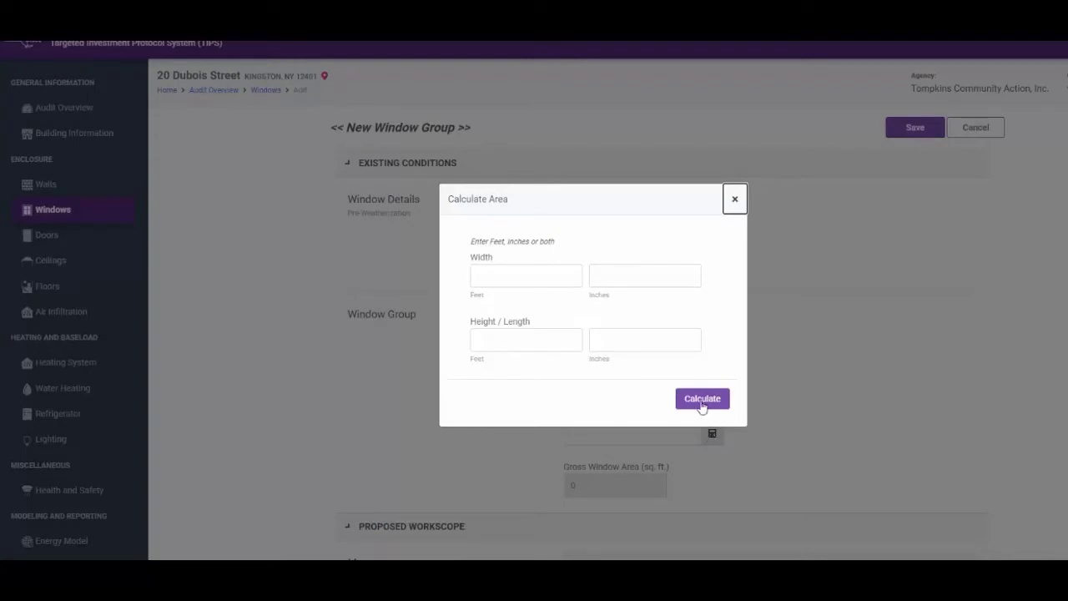
Calculate the window area from 24 by 36 inches, giving 6 sq. ft. each
click(657, 286)
text(24)
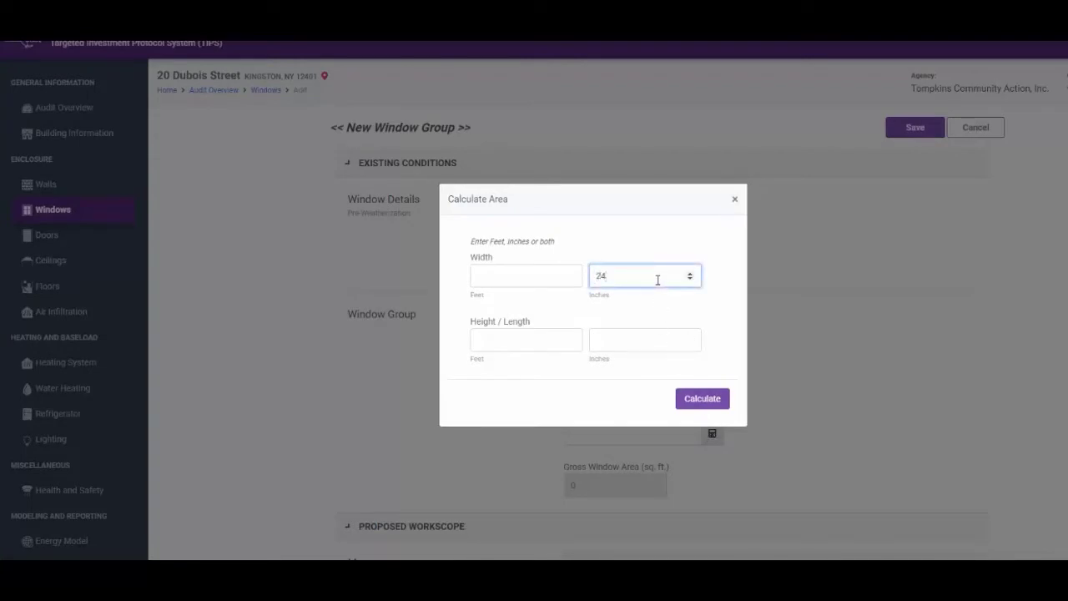
click(668, 344)
text(36)
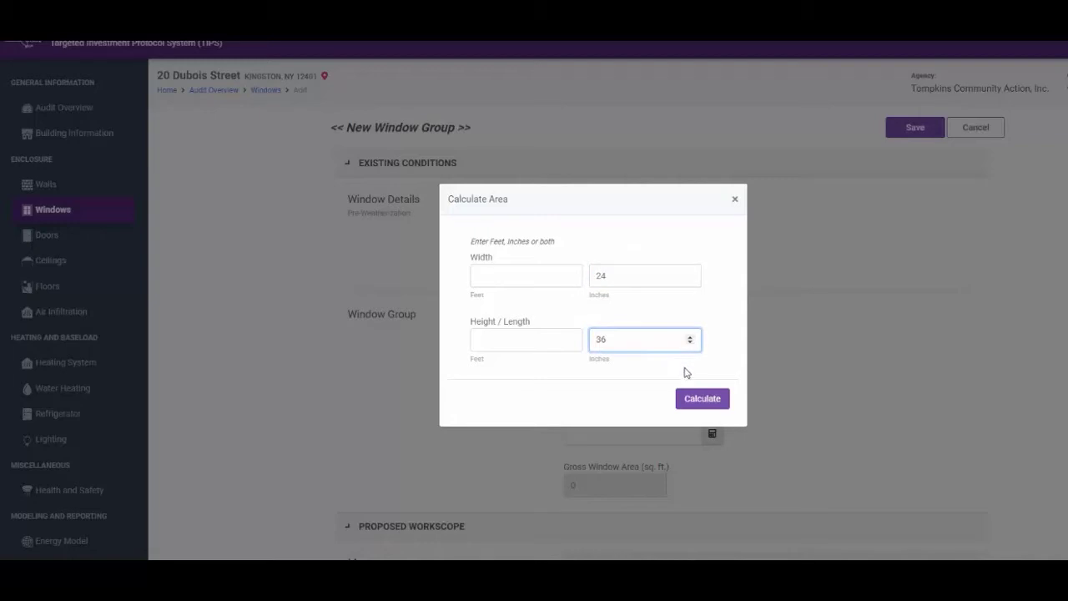
click(701, 399)
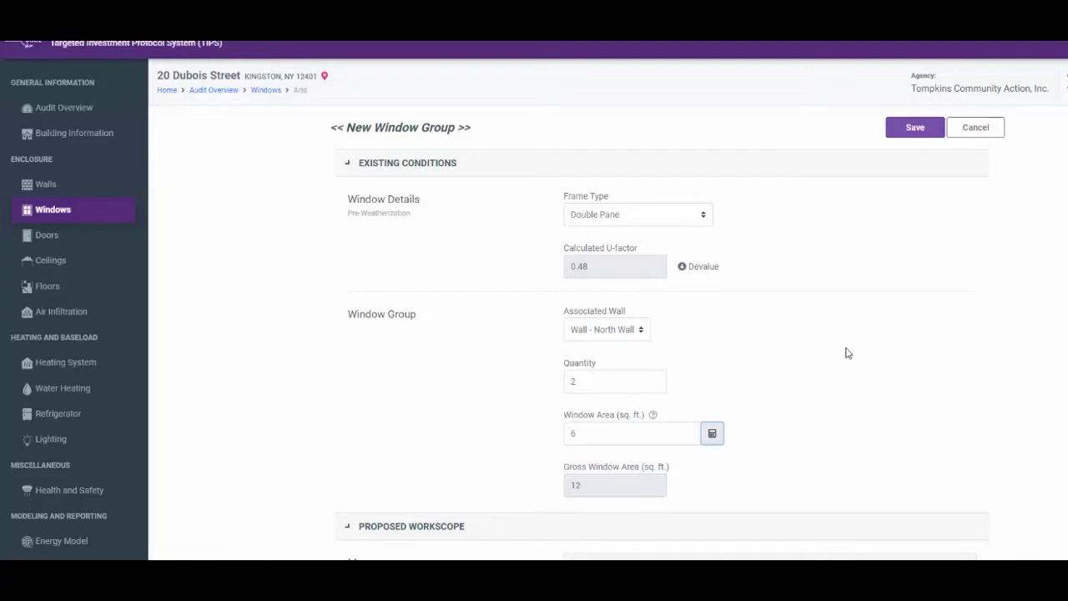
Check the measure section and save the North Wall group as Window Group 1
scroll(847, 353, down, 1)
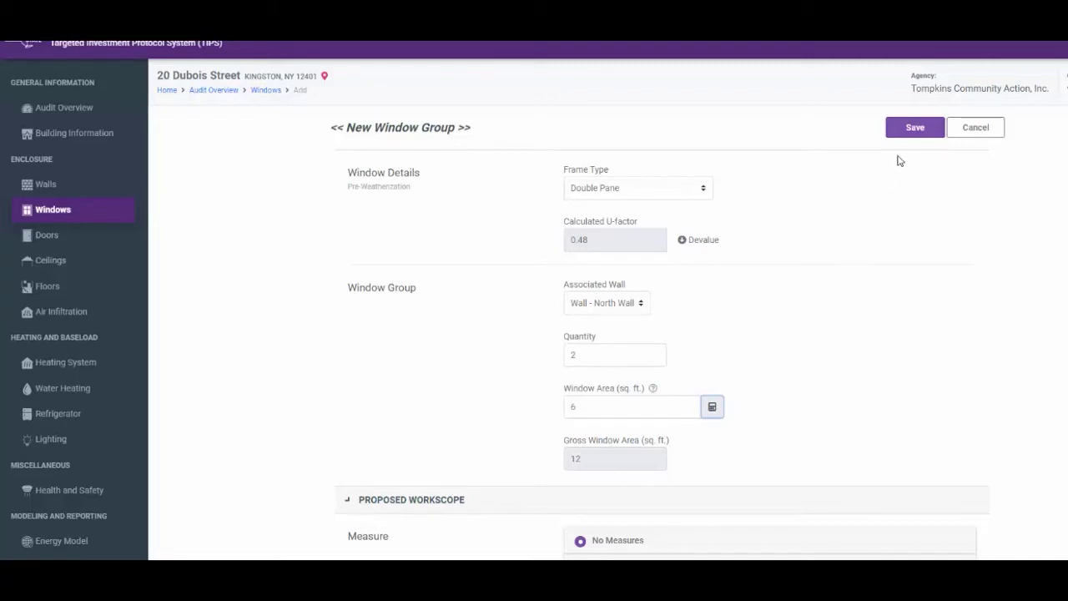
click(912, 134)
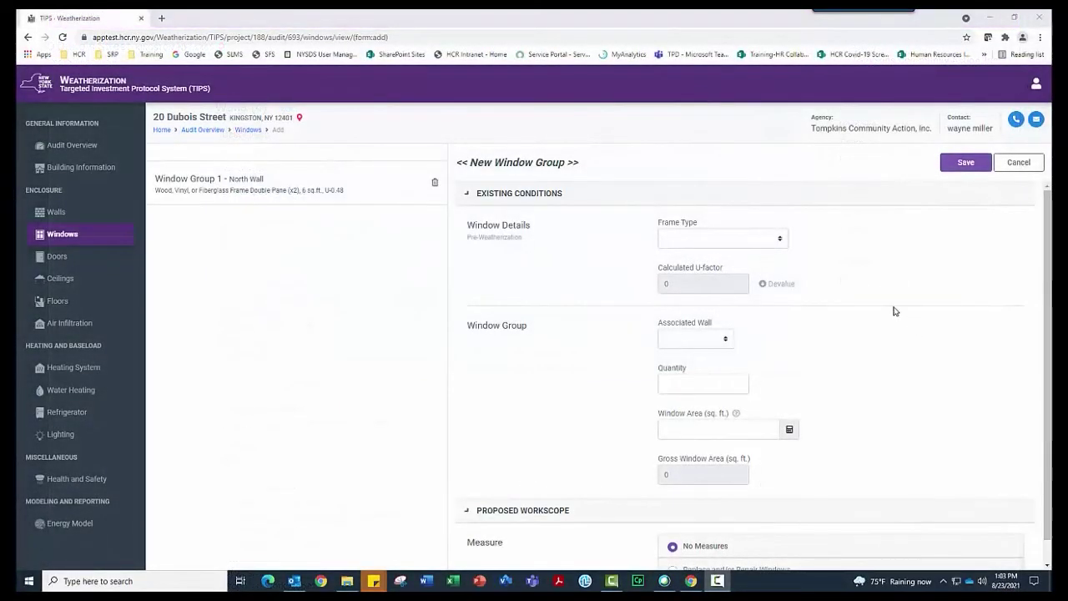
Set the second group to Wood/Vinyl/Fiberglass Double Pane (U-factor 0.48), South Wall, quantity 2
click(780, 242)
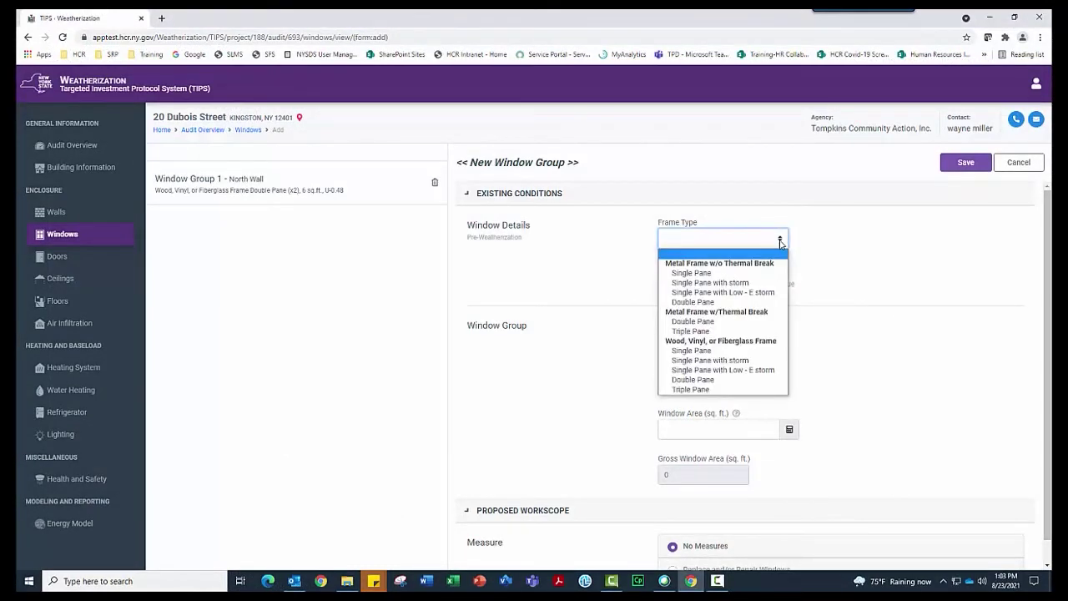
click(742, 379)
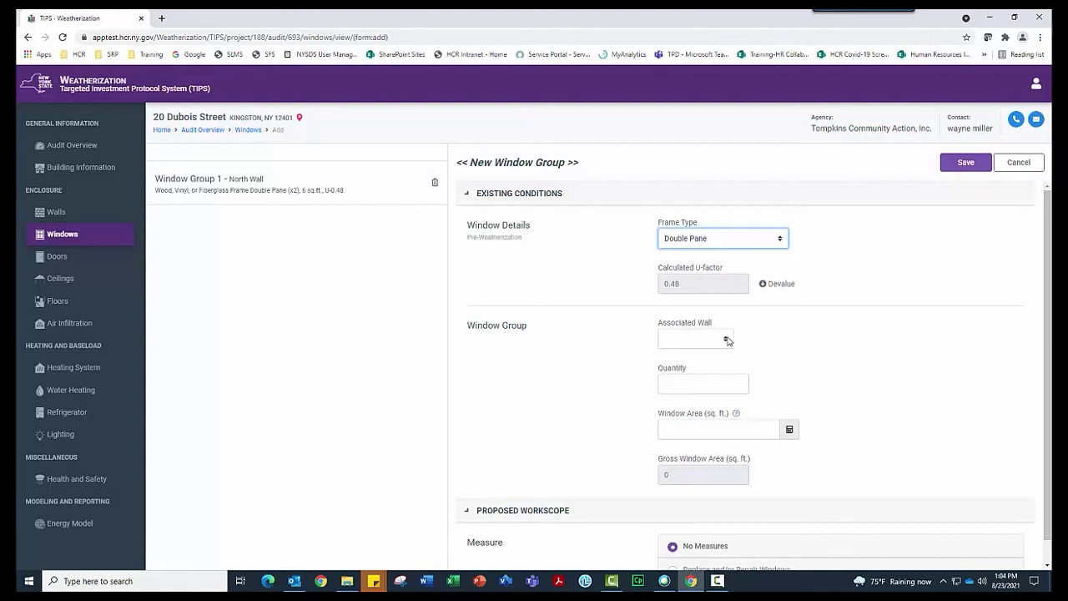
click(726, 339)
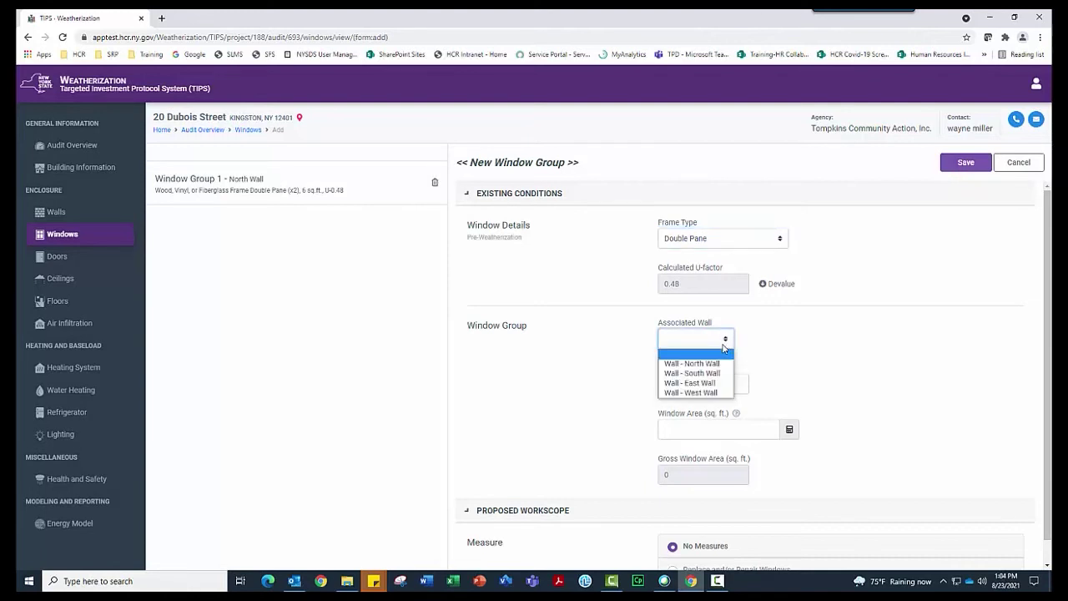
click(716, 374)
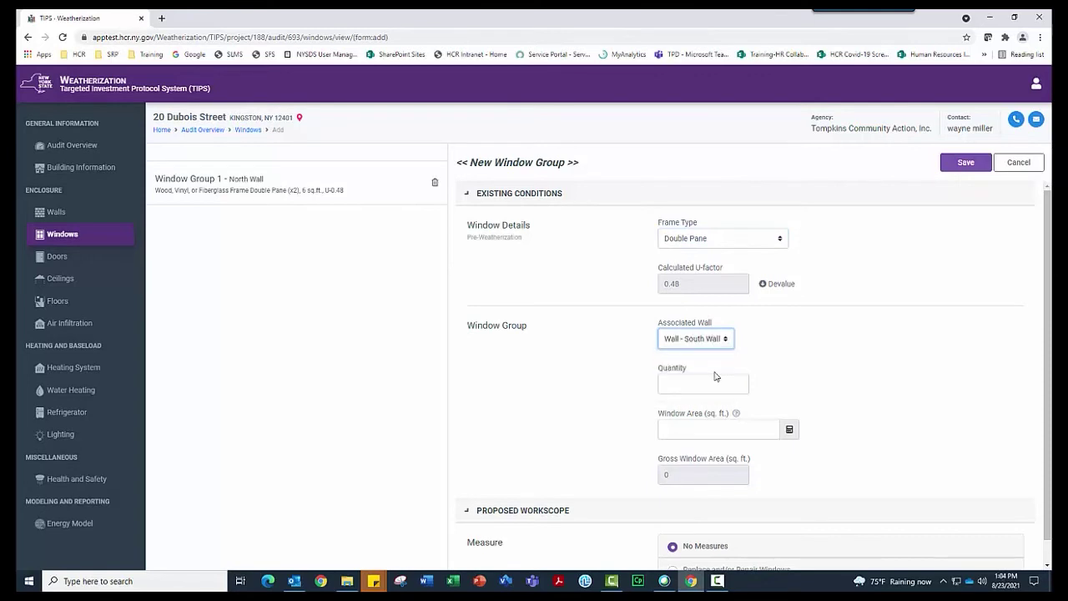
click(718, 381)
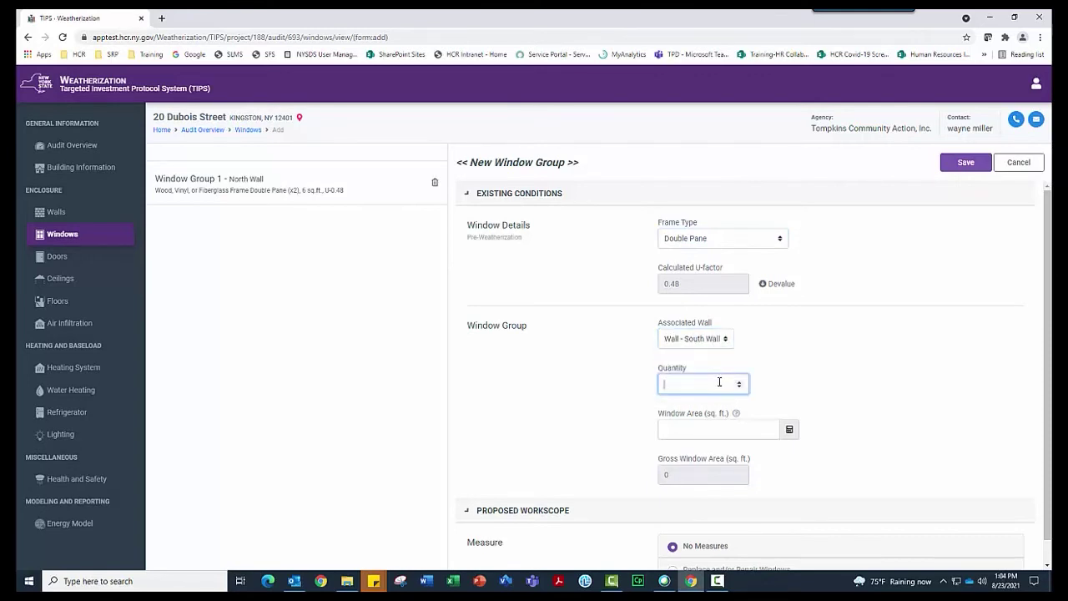
text(2)
Calculate a 6 sq. ft. window area from 24 by 36 inches and save Window Group 2
click(787, 431)
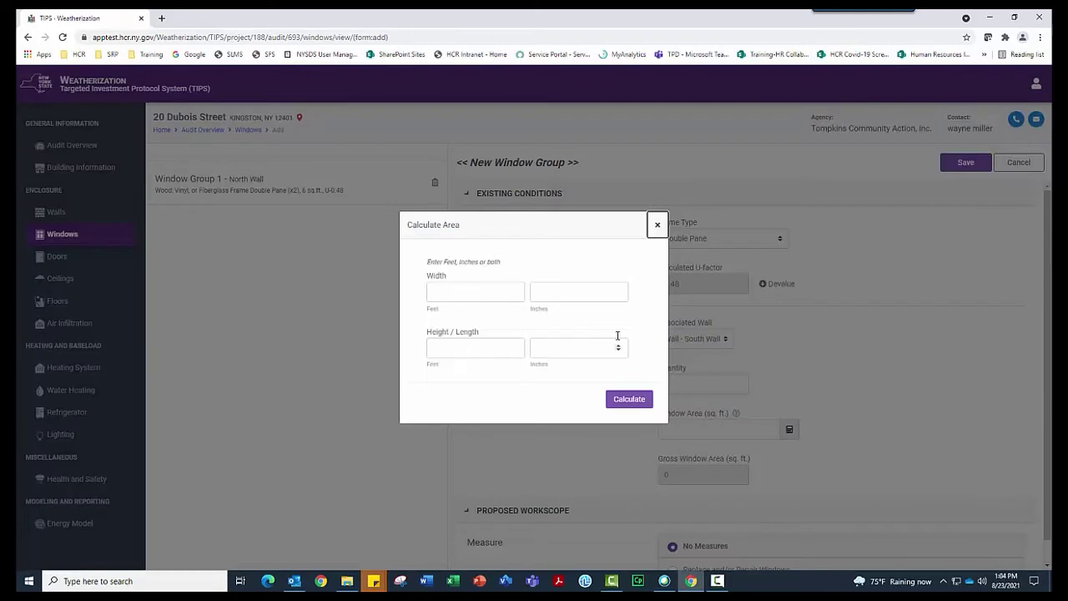
click(579, 293)
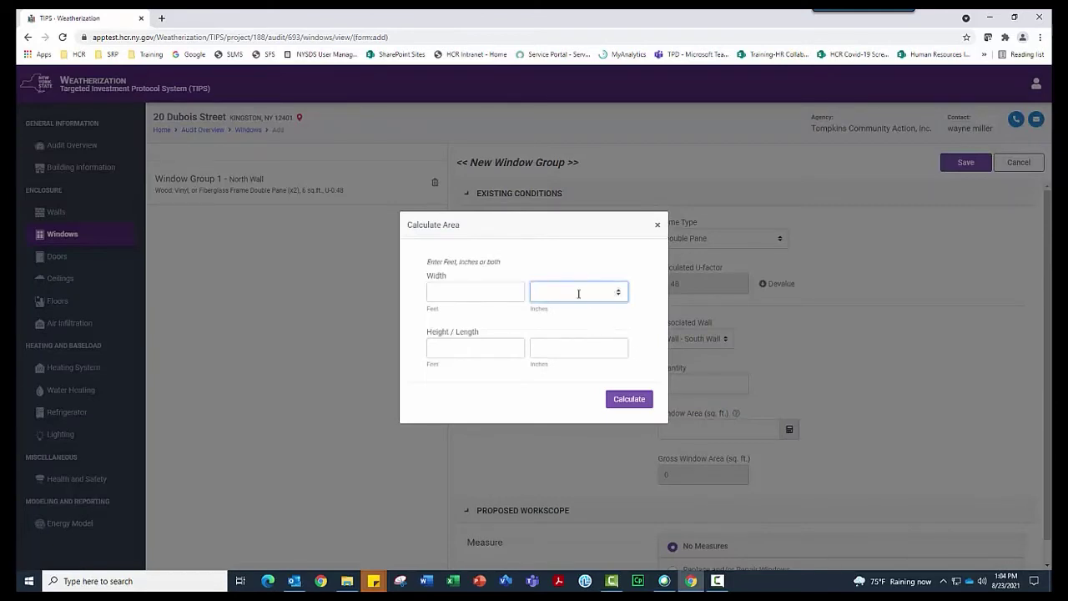
text(24)
click(597, 344)
text(36)
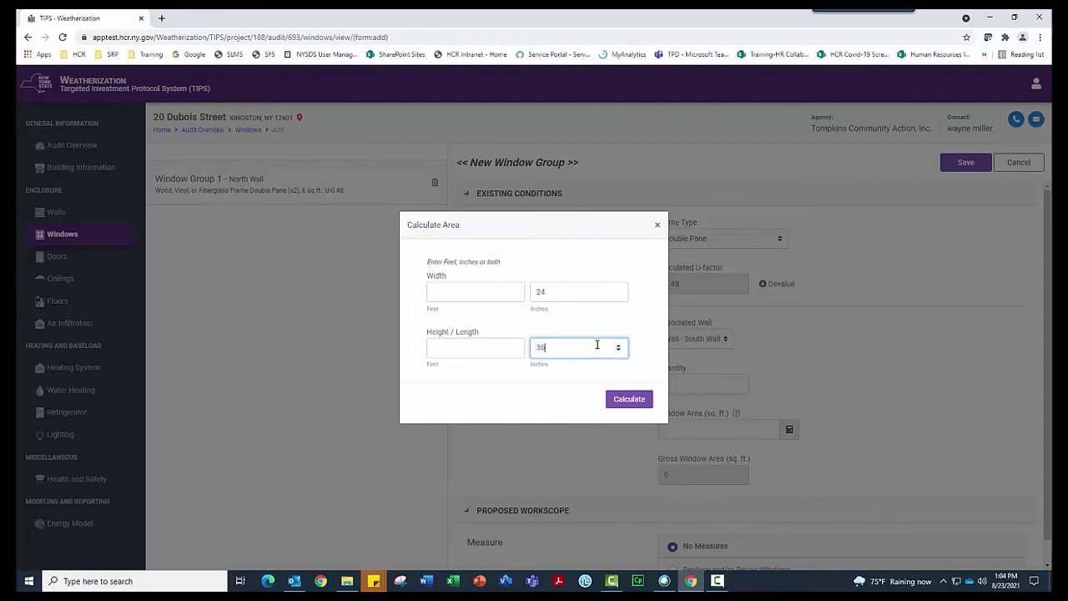
click(628, 400)
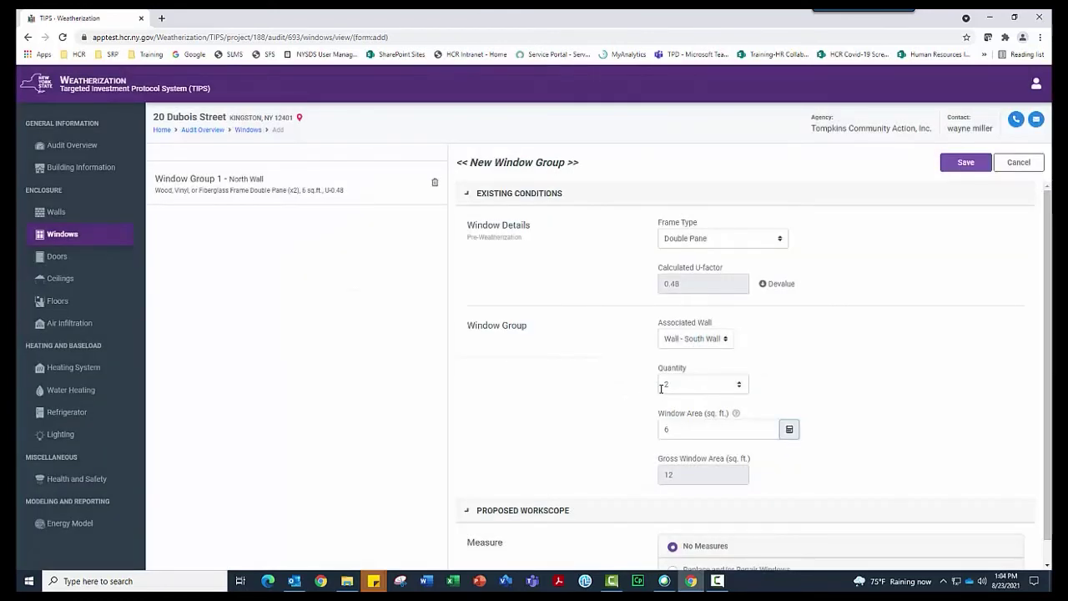
click(954, 172)
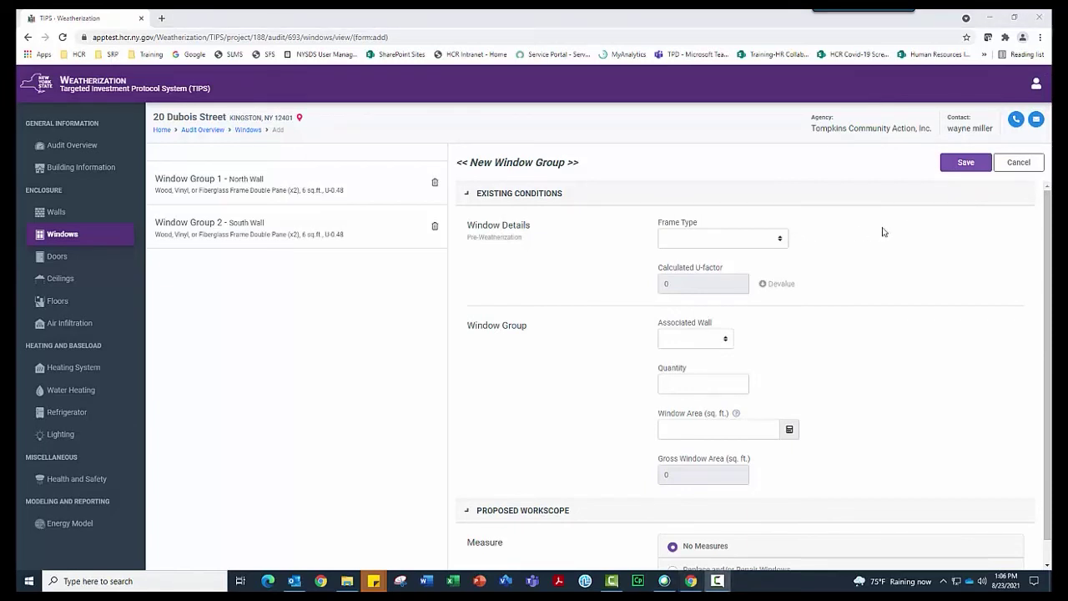
Set the third group to Wood/Vinyl/Fiberglass Single Pane (U-factor 1.11), South Wall, quantity 1
click(780, 240)
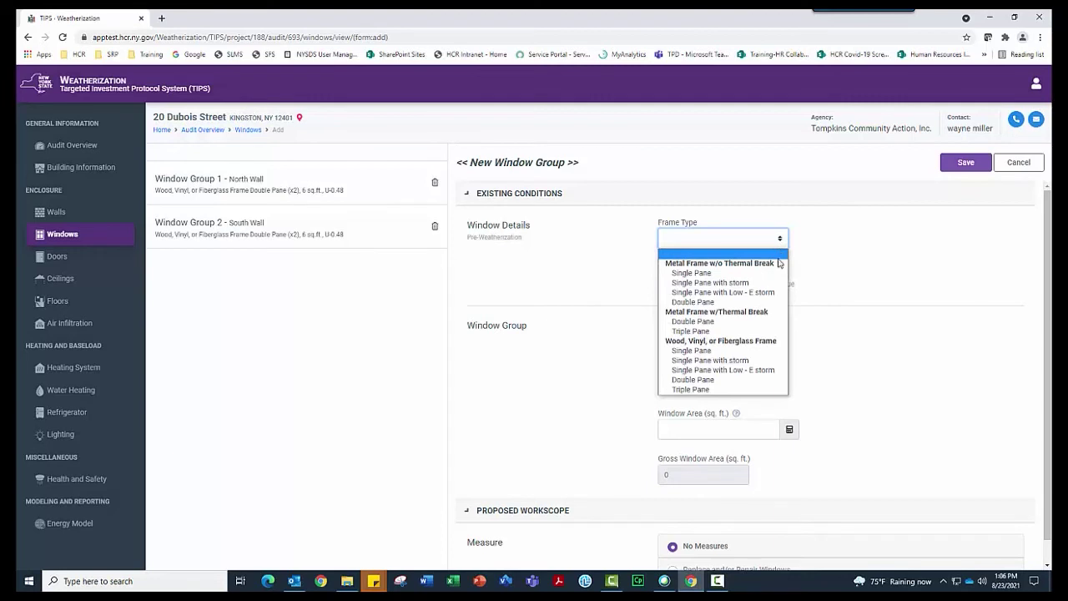
click(772, 351)
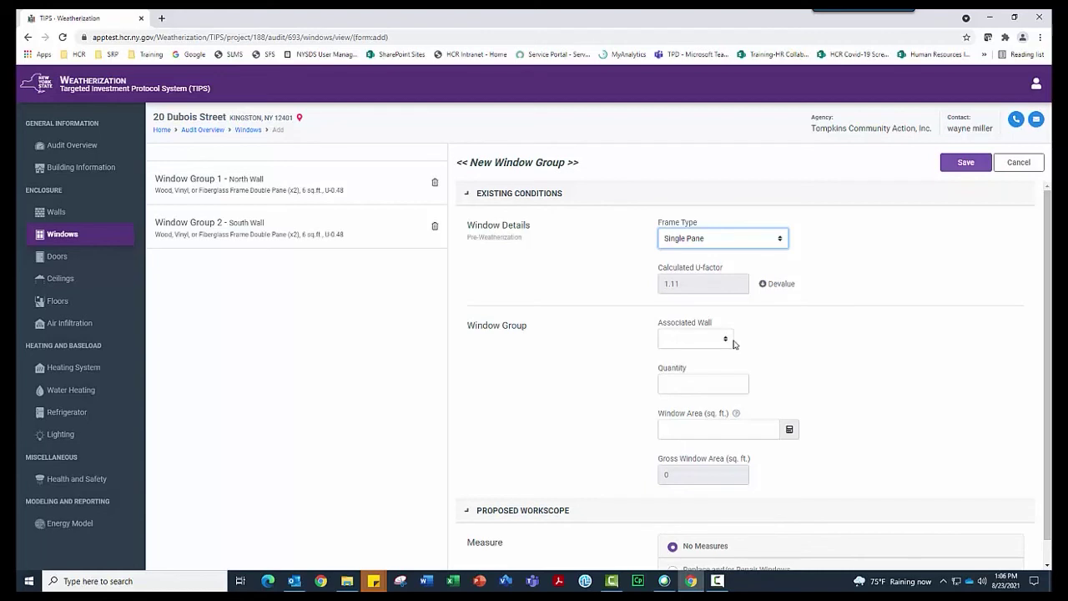
click(731, 342)
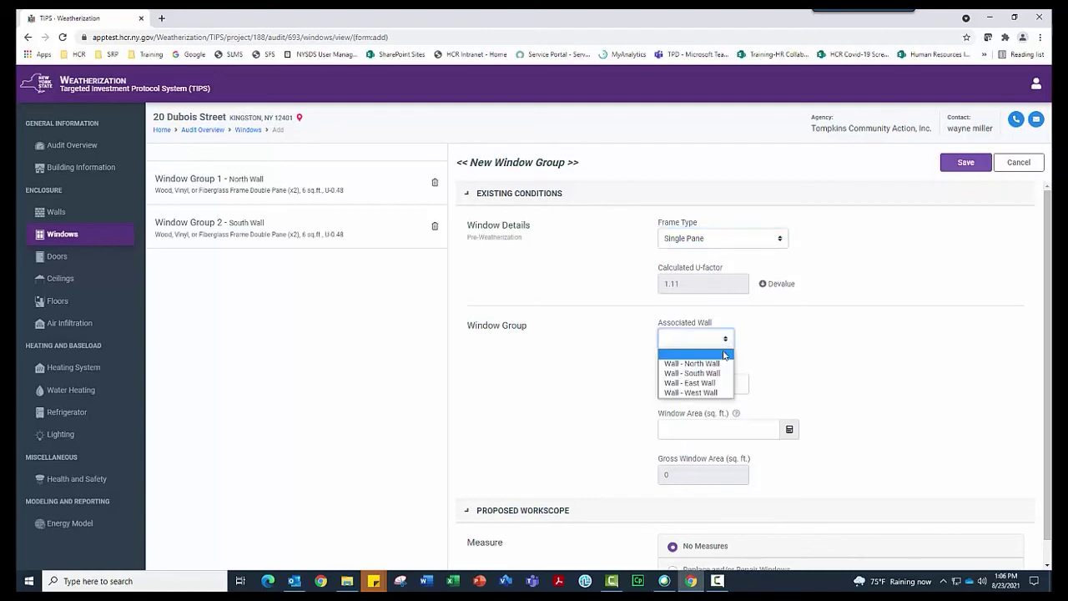
click(709, 373)
click(716, 382)
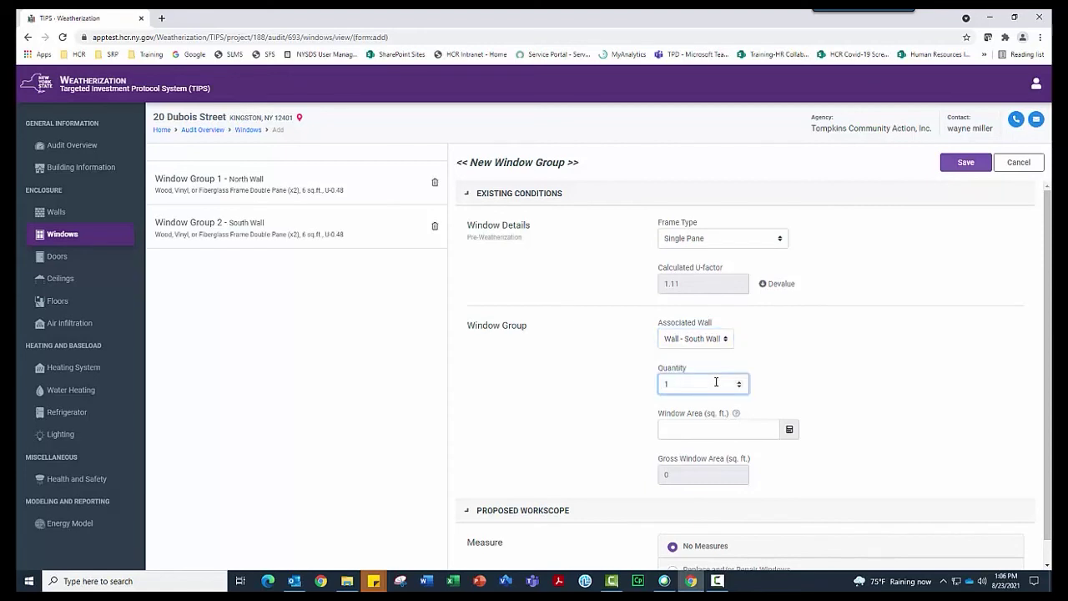
click(789, 429)
Calculate the window area from 30 by 36 inches, giving 7.5 sq. ft
click(610, 293)
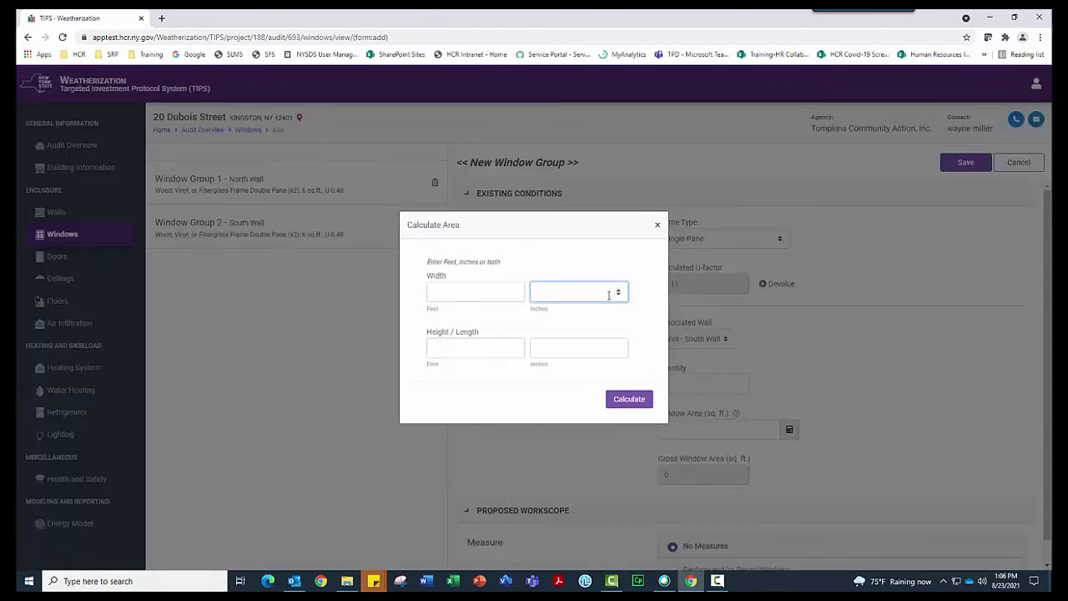
text(30)
click(611, 345)
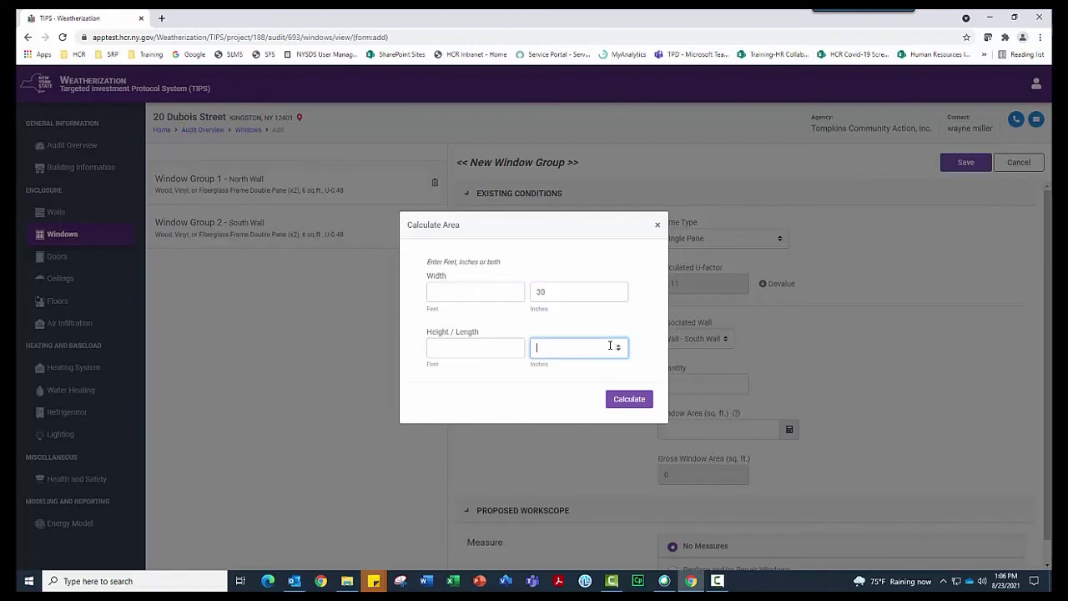
text(36)
click(627, 397)
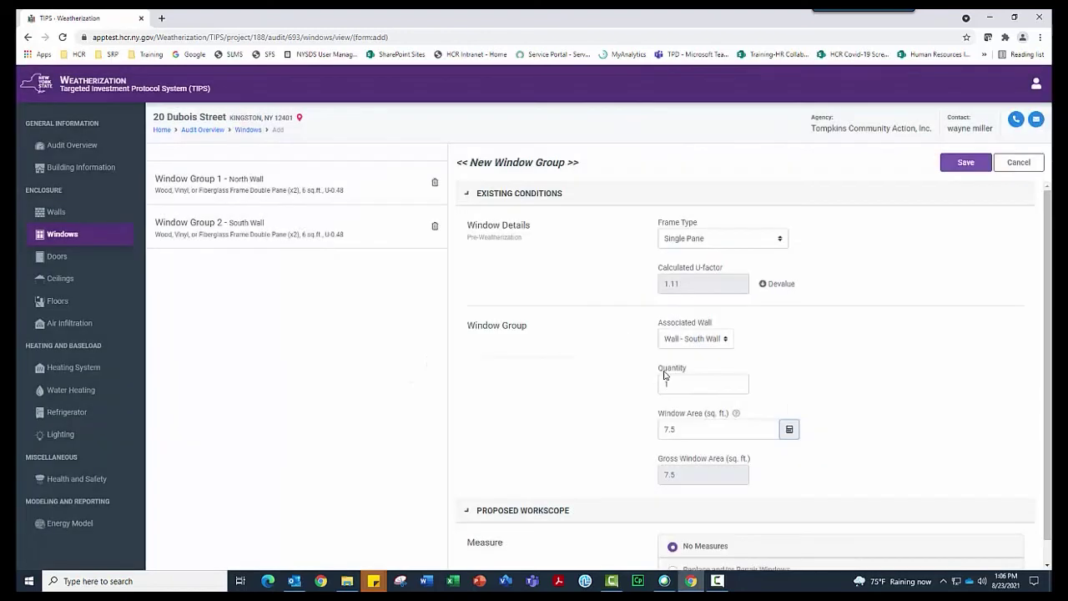
Choose Replace and/or Repair Windows as the proposed workscope for the single-pane group
scroll(859, 390, down, 1)
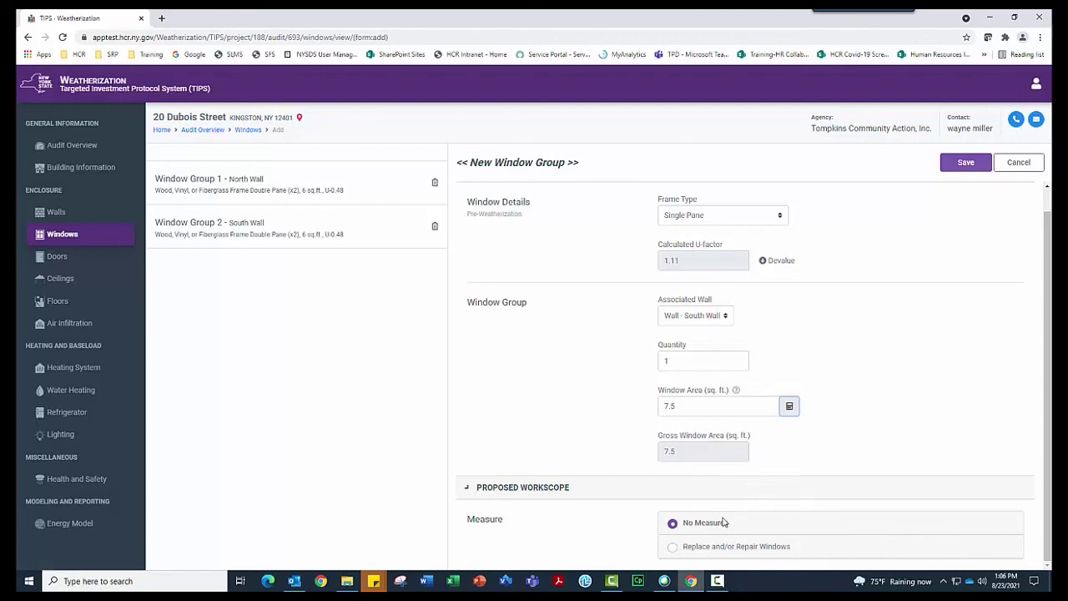
click(673, 547)
scroll(630, 530, down, 1)
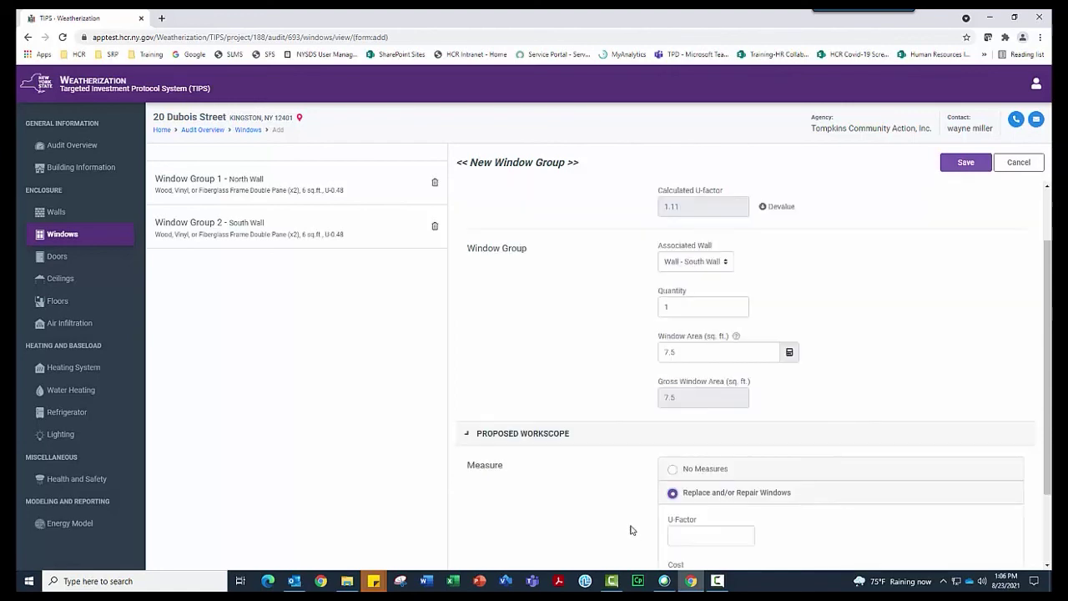
scroll(630, 530, down, 2)
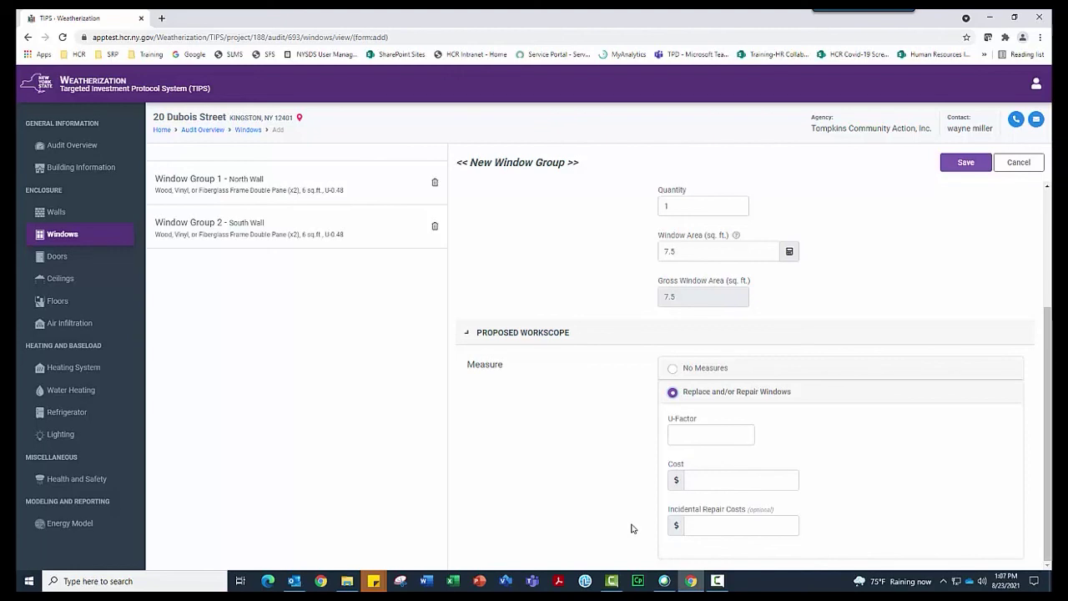
Give the replacement U-factor .48, cost 200 and incidental repair costs 100, then save
click(677, 437)
text(.48)
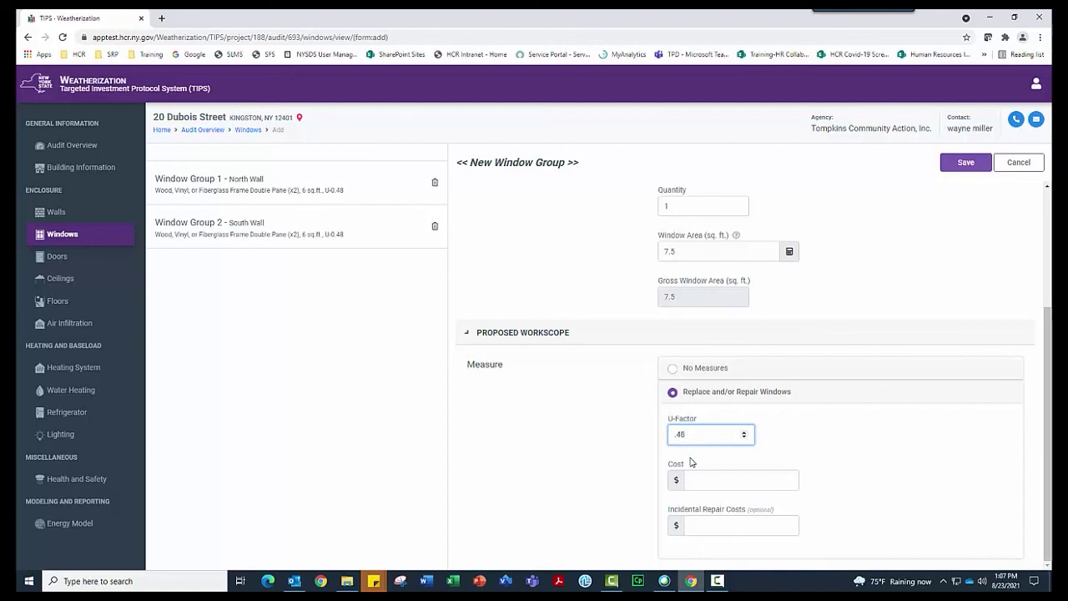
click(697, 474)
text(200)
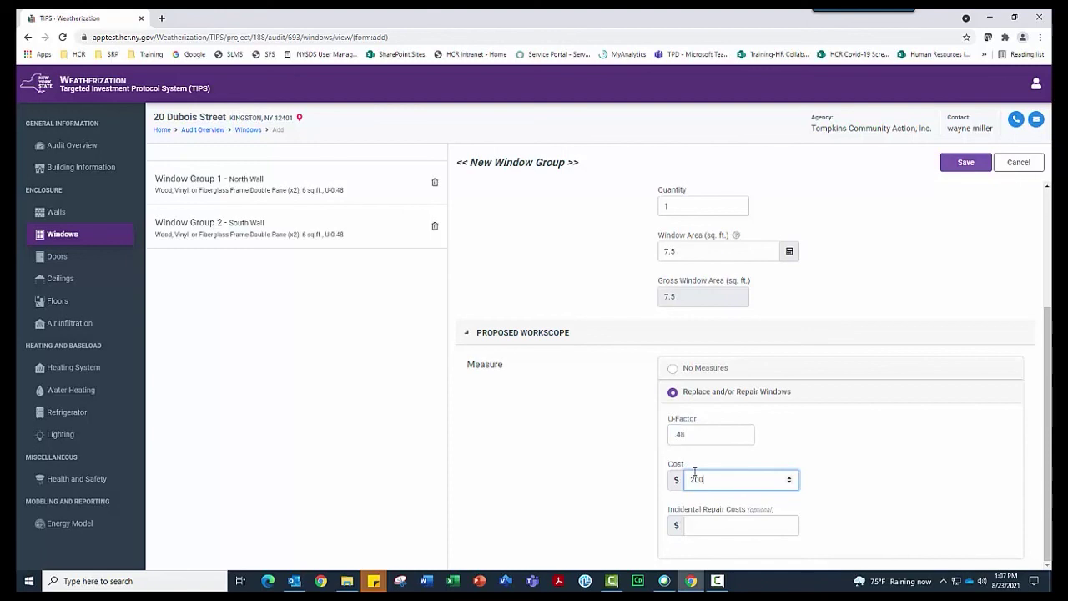
click(700, 523)
text(100)
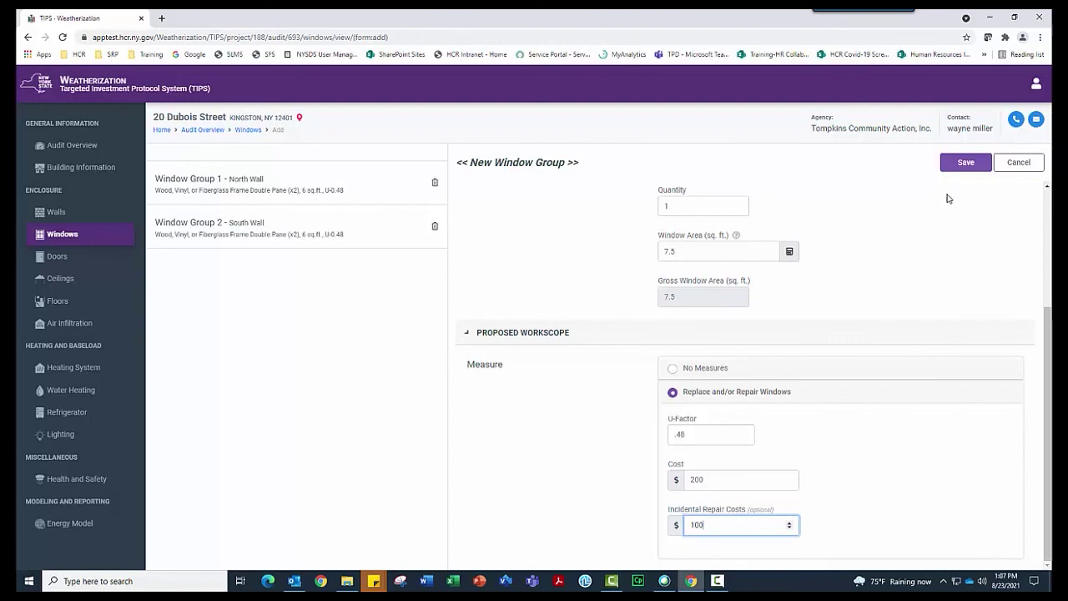
click(954, 164)
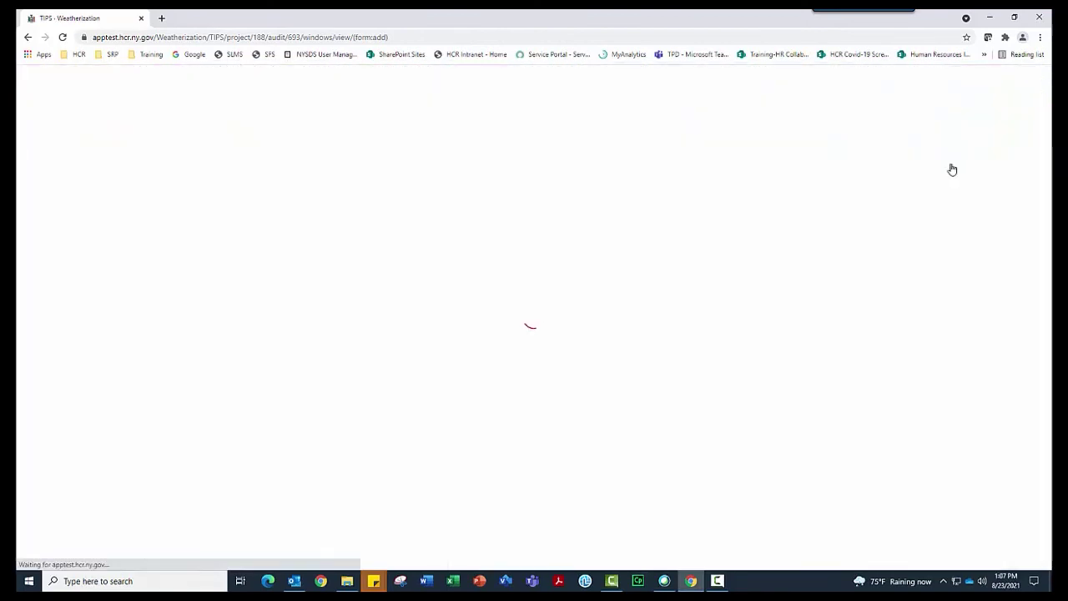